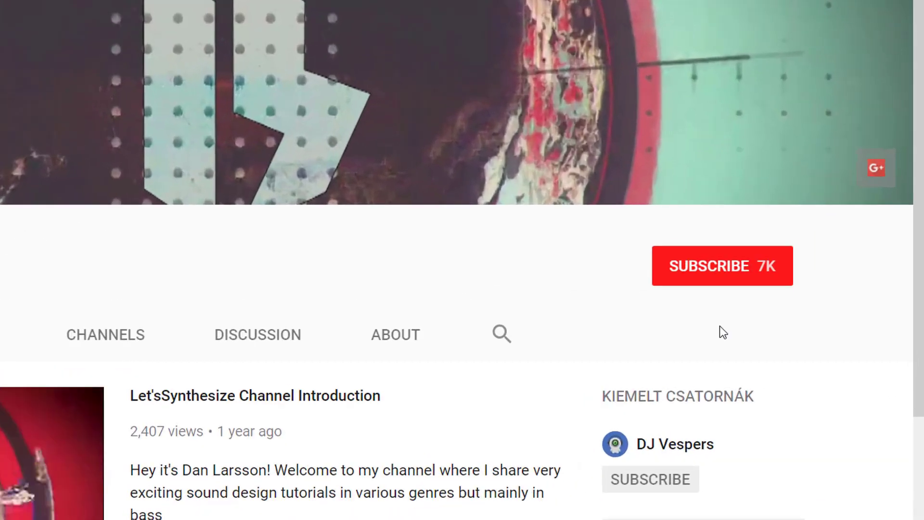
click(775, 276)
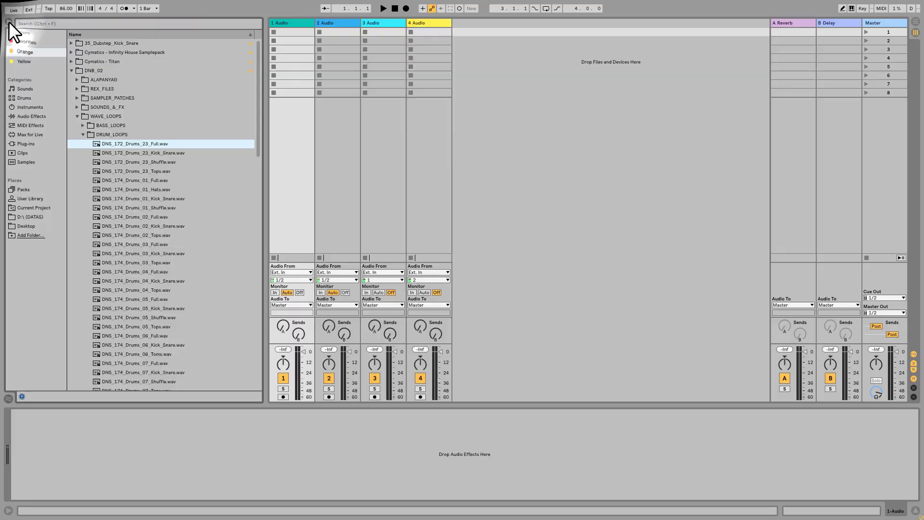
Load DNS_172_Drums_23_Full.wav into the first clip slots of audio tracks 1 and 2.
drag(123, 145, 283, 32)
drag(144, 143, 332, 34)
click(286, 23)
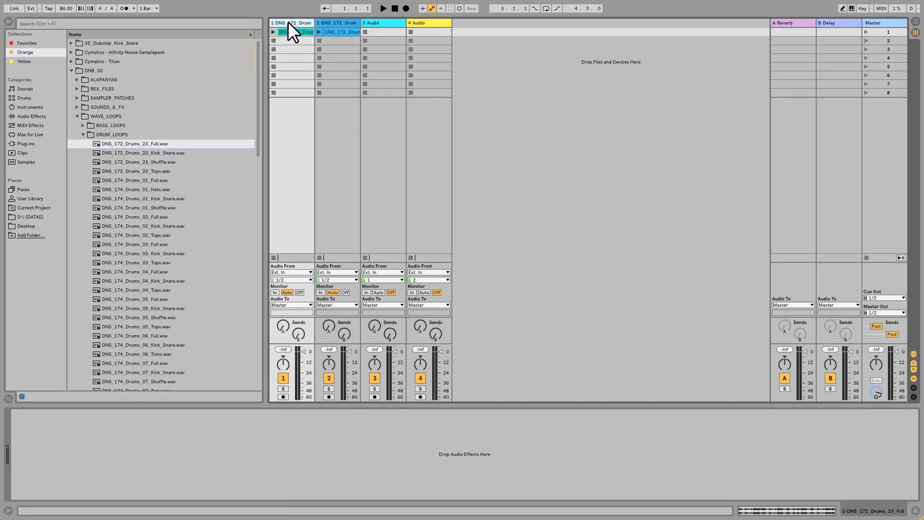
Add a Glue Compressor from the audio effects to track 2.
click(347, 22)
click(32, 116)
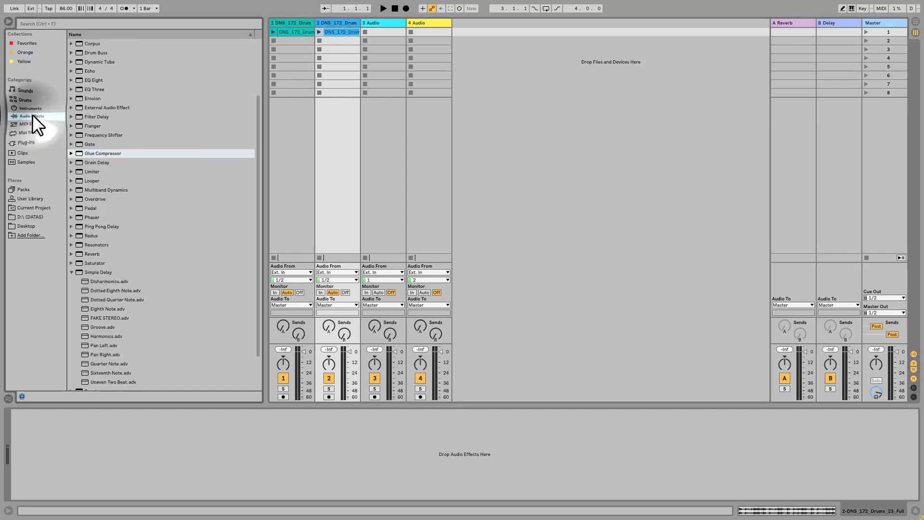
drag(97, 156, 339, 22)
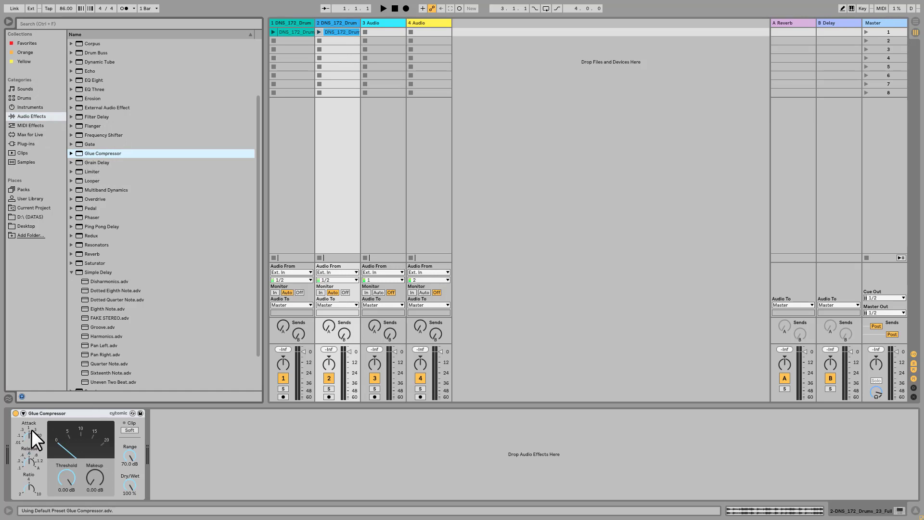
Adjust the Glue Compressor's attack and release, and set ratio 10, threshold -40 dB, makeup about 12.2 dB and Soft clipping on.
click(27, 462)
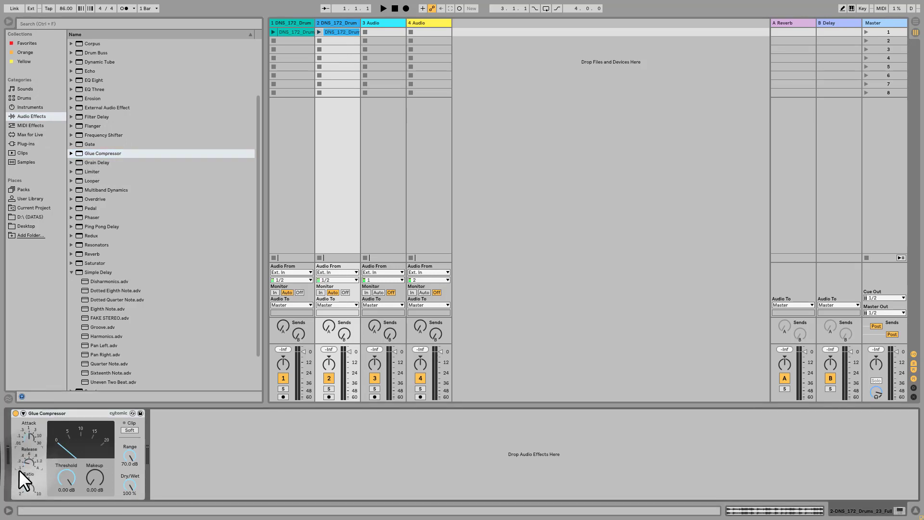
drag(27, 435, 28, 428)
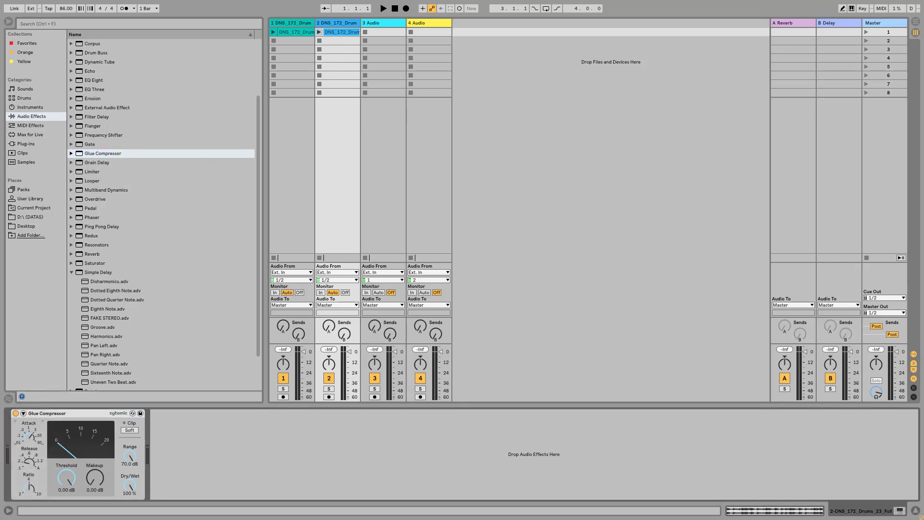
drag(32, 492, 62, 476)
drag(93, 483, 94, 477)
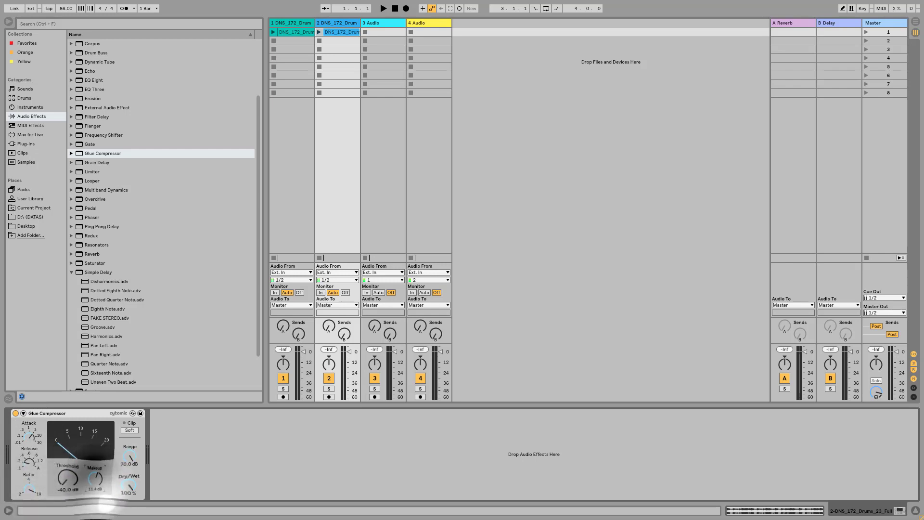
click(129, 430)
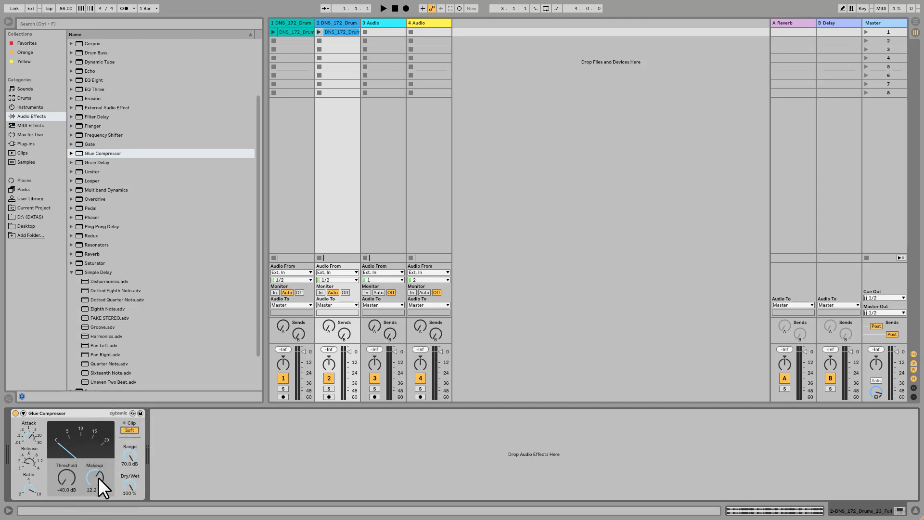
Solo track 2 and raise the Glue Compressor's makeup gain to about 19.5 dB while auditioning scene 1.
click(329, 389)
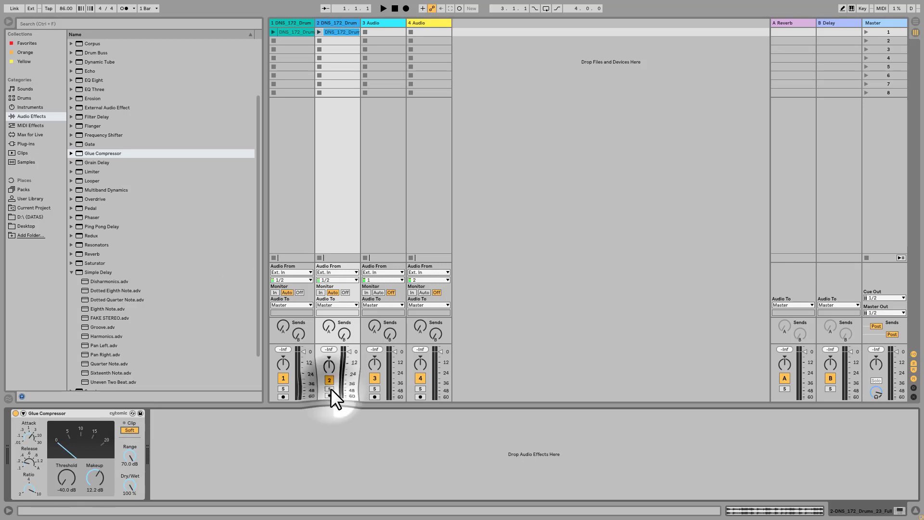
click(866, 32)
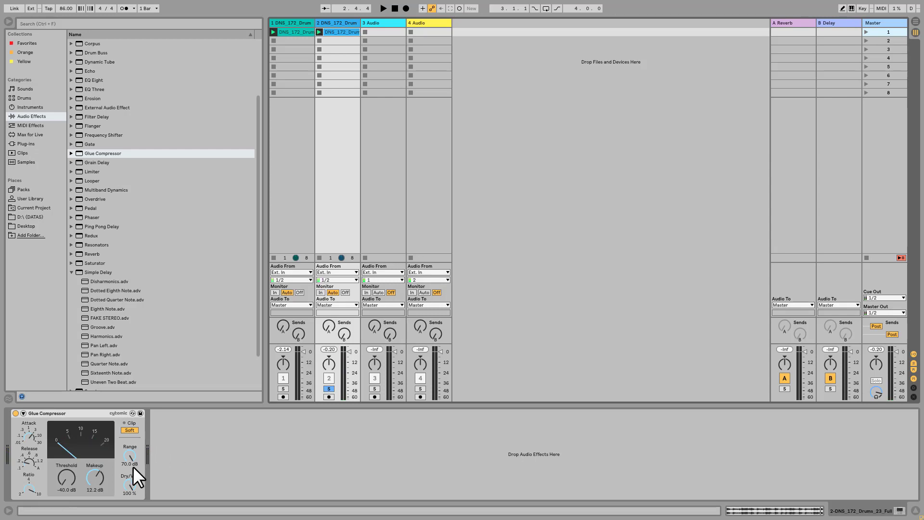
mouse_move(100, 473)
mouse_down()
mouse_move(99, 457)
mouse_move(97, 479)
mouse_up()
key(space)
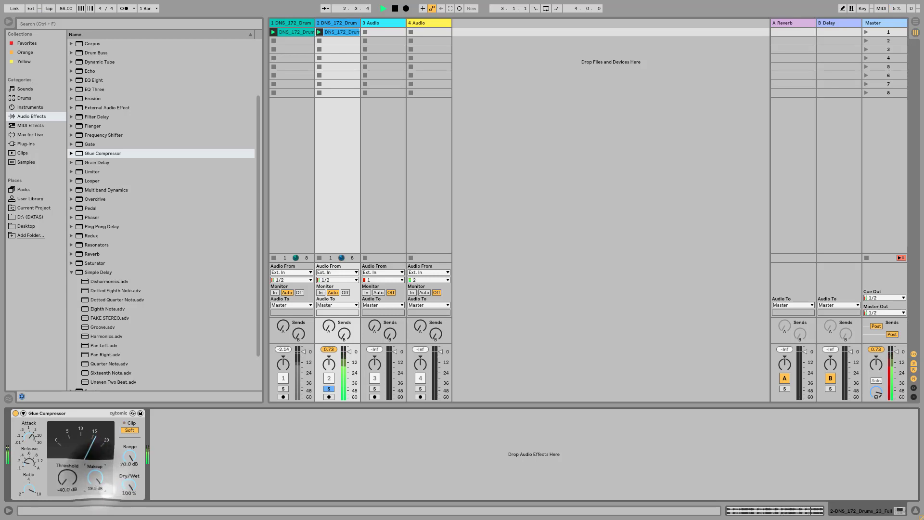
key(space)
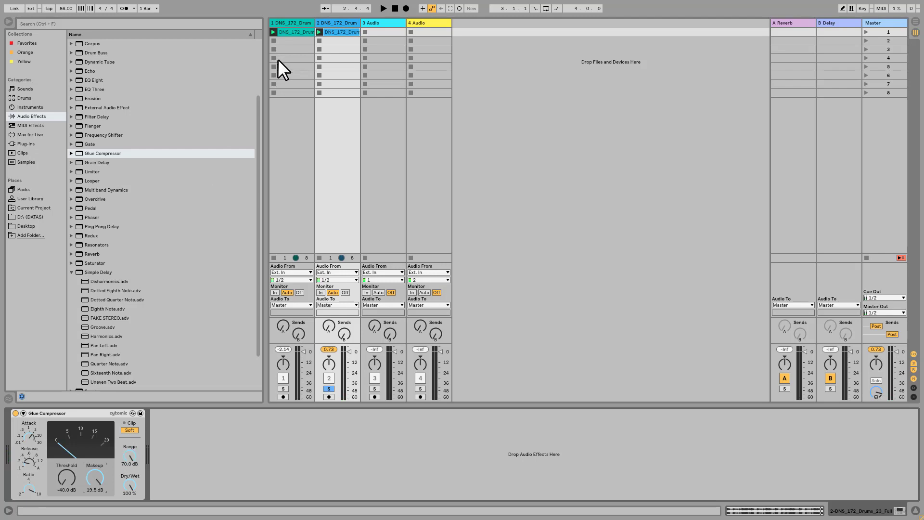
Unsolo track 2, pull its volume down to about -68 dB and play scene 1 briefly.
click(329, 388)
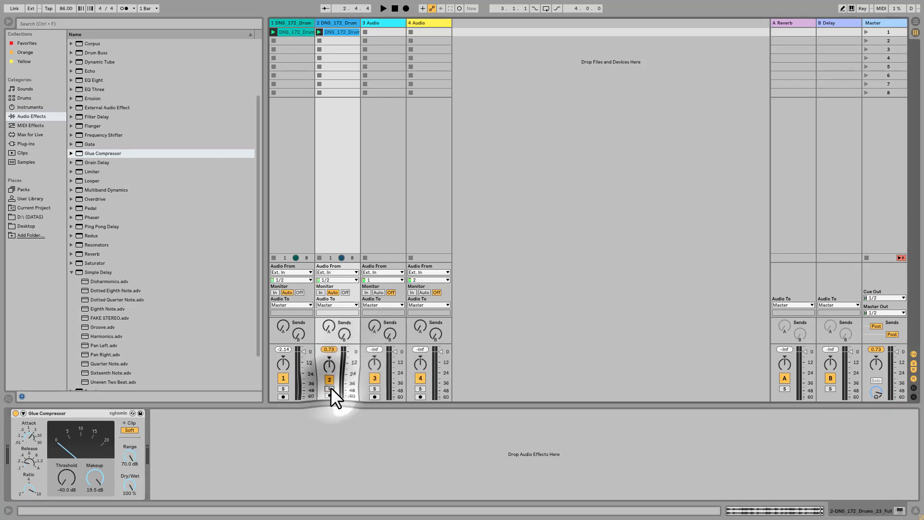
click(867, 31)
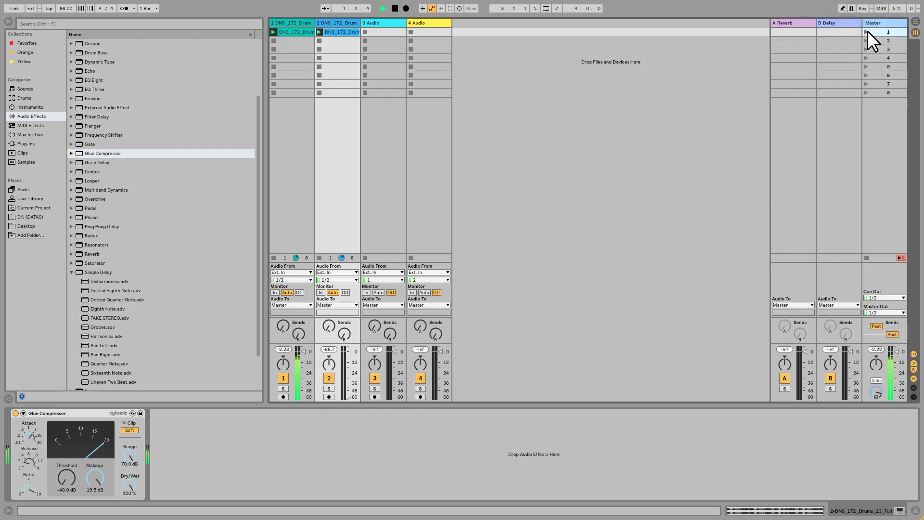
key(space)
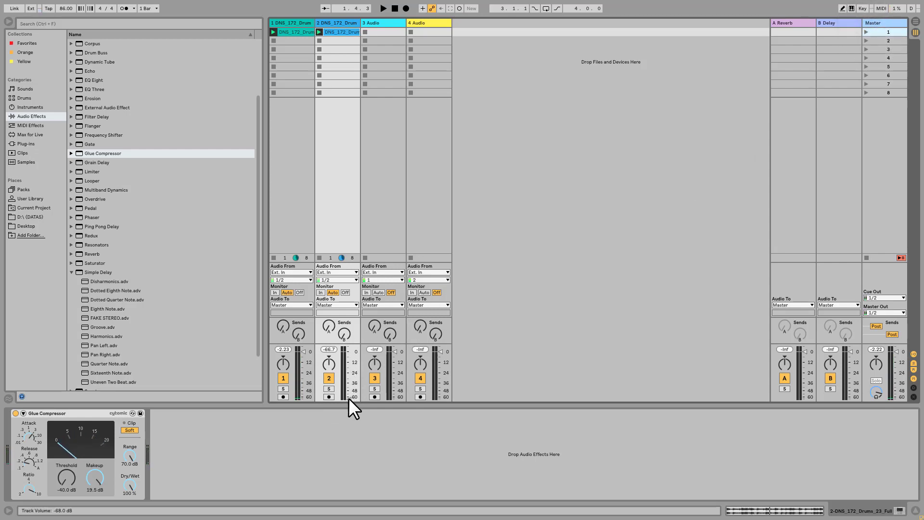
Blend track 2 in by raising its volume to about -3 dB during playback, and mute it for comparison.
drag(348, 397, 349, 385)
drag(349, 379, 349, 379)
key(space)
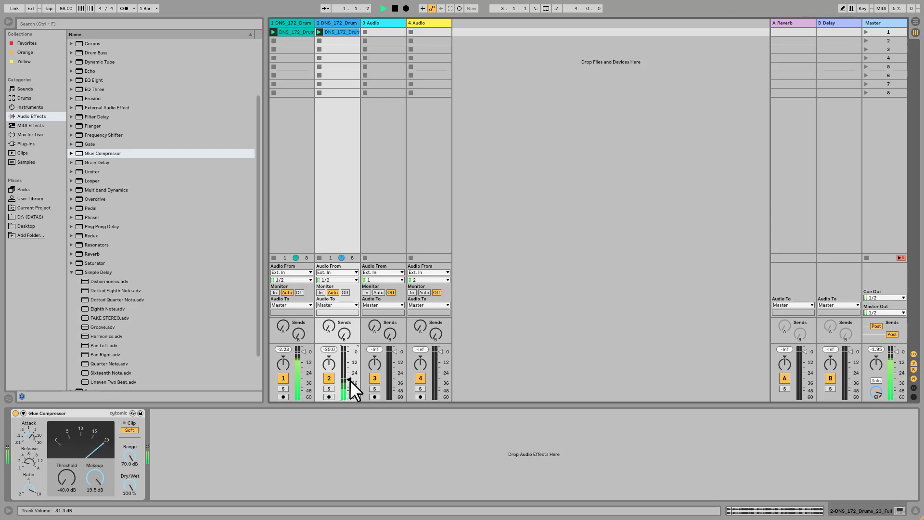
drag(351, 380, 351, 357)
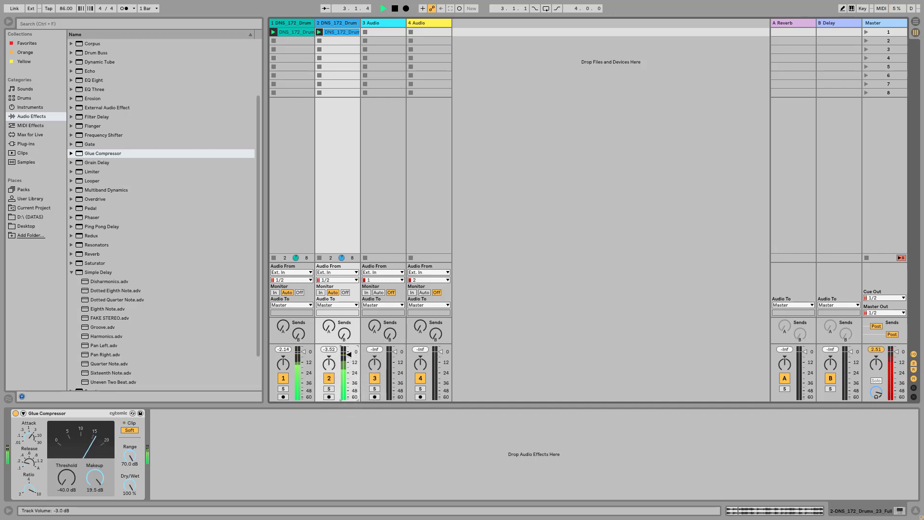
click(329, 378)
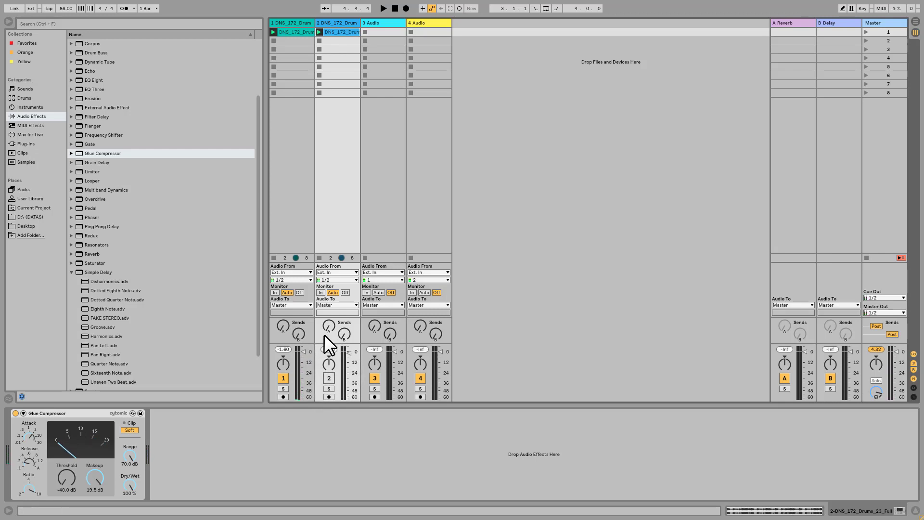
drag(348, 354, 349, 374)
Add an EQ Eight after the Glue Compressor and make band 1 a steep low cut at about 245 Hz.
scroll(123, 178, up, 3)
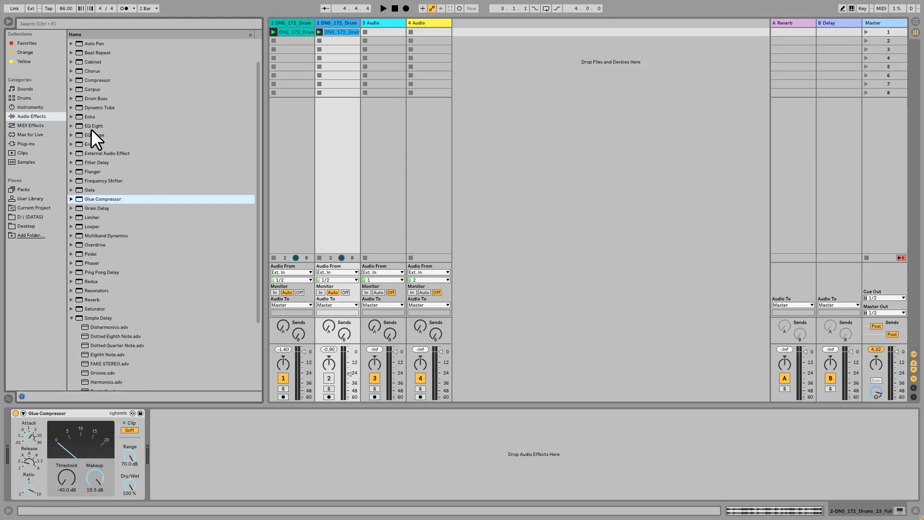
drag(93, 127, 187, 448)
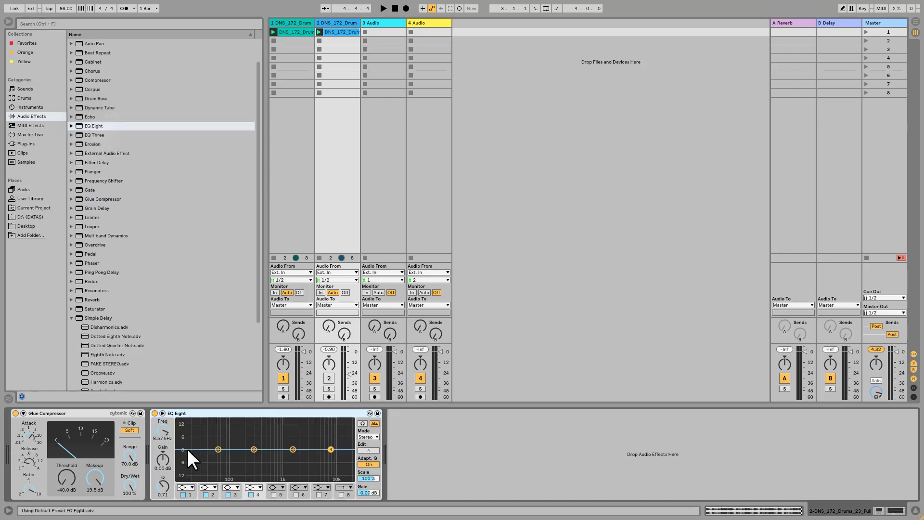
click(217, 449)
click(186, 487)
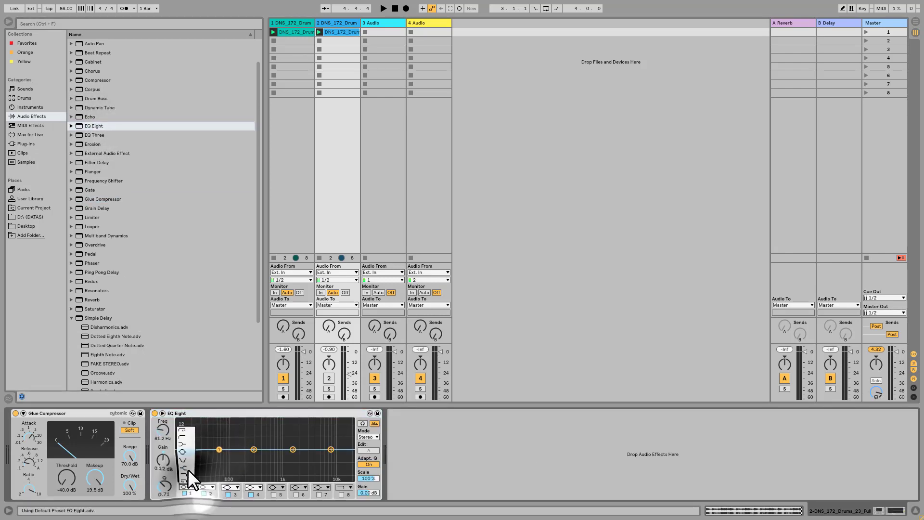
click(184, 430)
drag(217, 455, 246, 456)
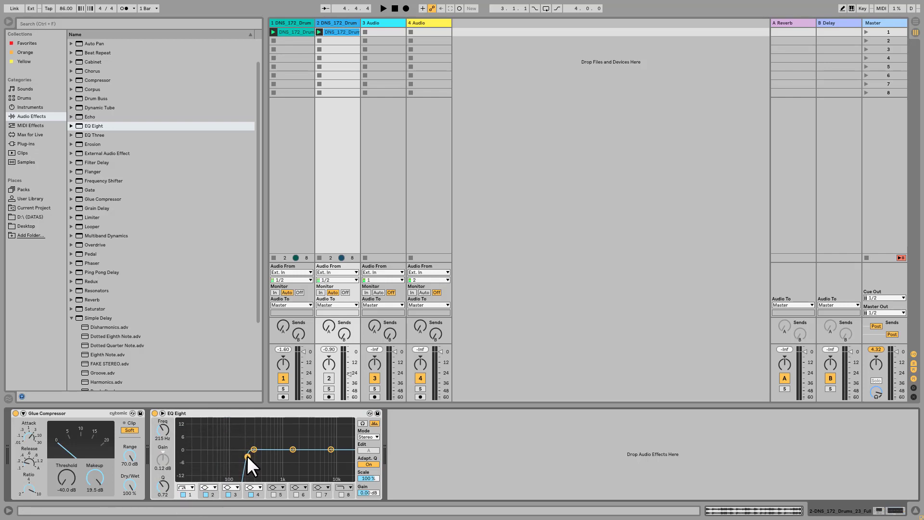
drag(247, 455, 250, 456)
Solo track 2 at 0 dB volume and lower the EQ Eight low cut to about 174 Hz while auditioning scene 1.
click(331, 388)
drag(349, 375, 349, 351)
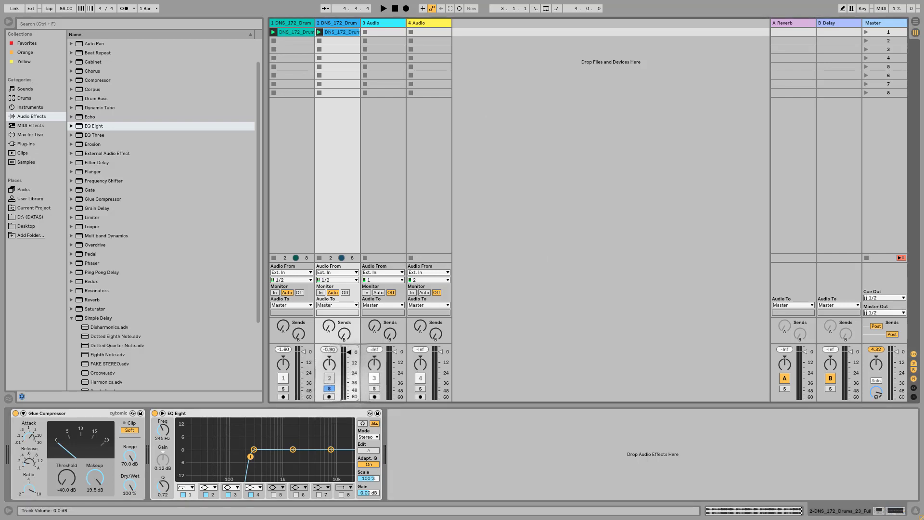
click(866, 32)
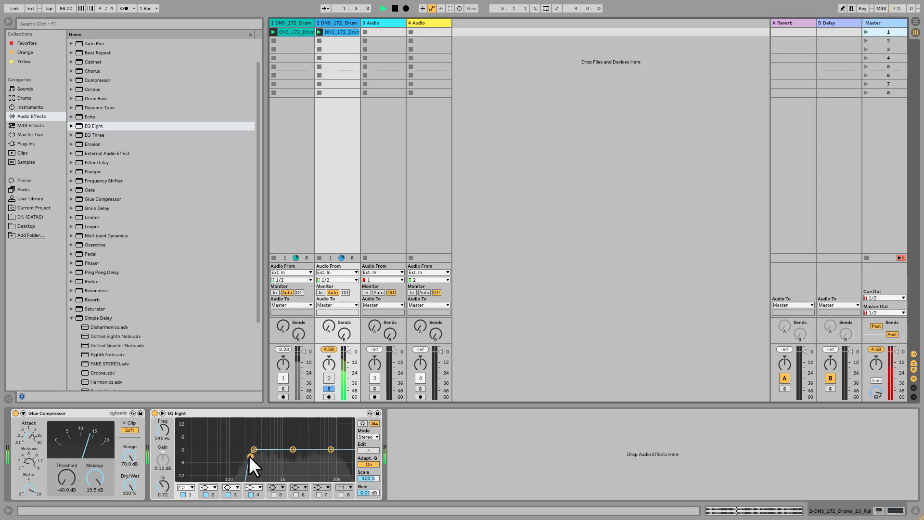
drag(249, 455, 243, 457)
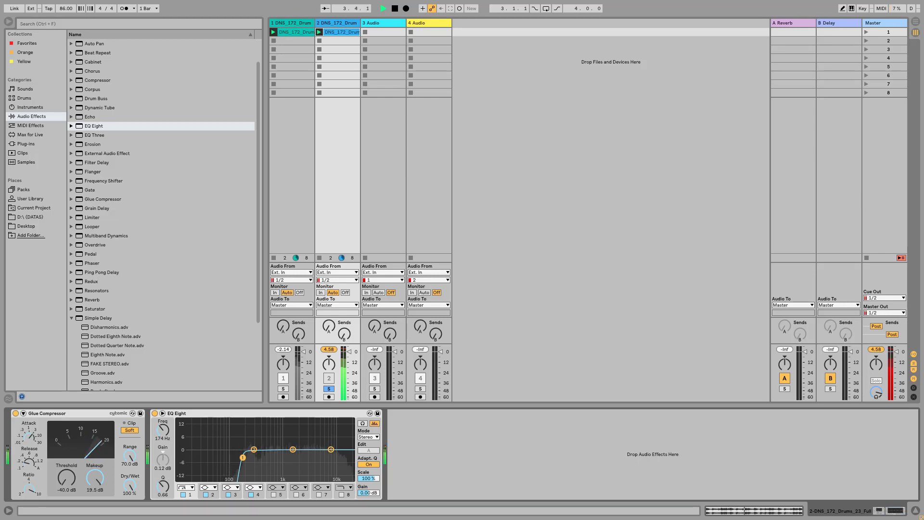
key(space)
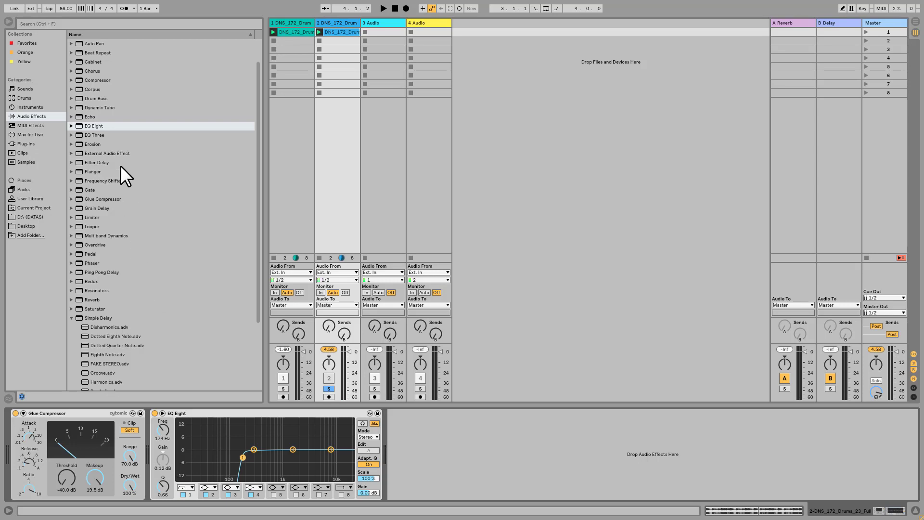
Add a Saturator after the EQ Eight and set its drive to about 0.57 dB while auditioning the soloed loop.
scroll(118, 157, down, 2)
scroll(118, 172, down, 8)
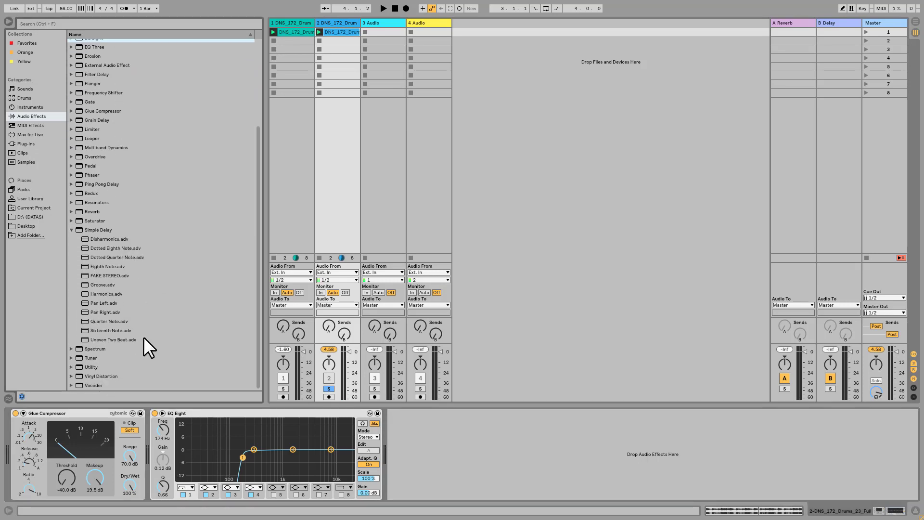
drag(86, 221, 454, 450)
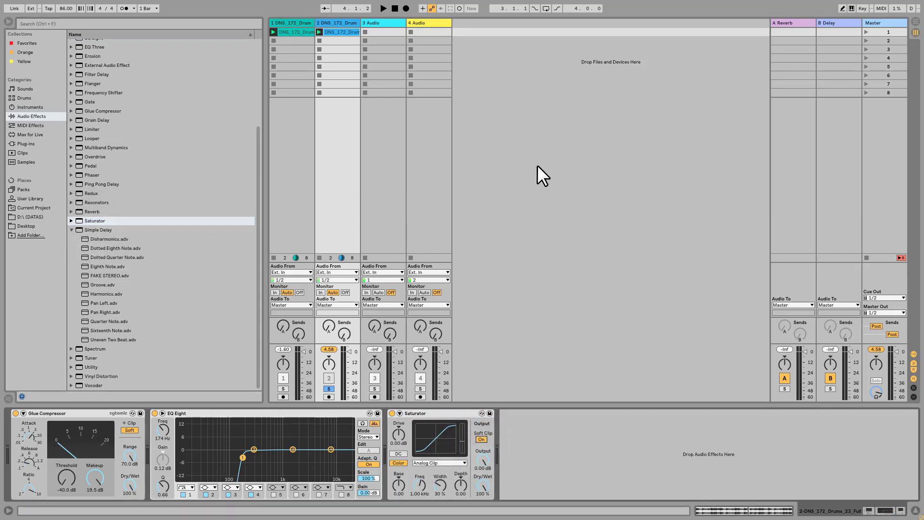
click(866, 31)
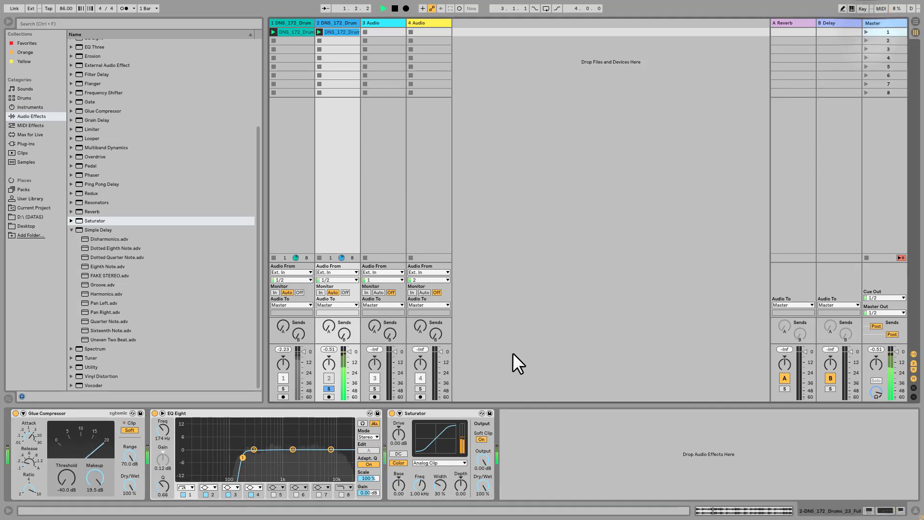
drag(400, 433, 400, 429)
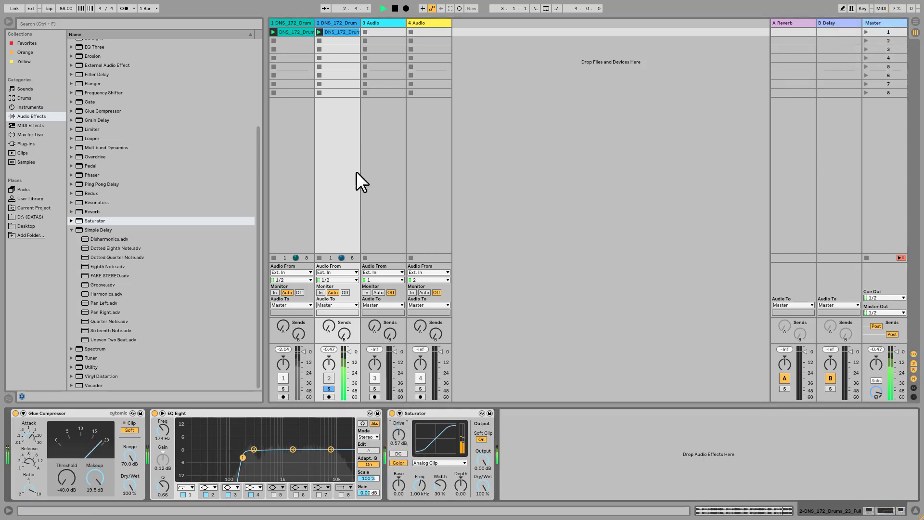
click(395, 9)
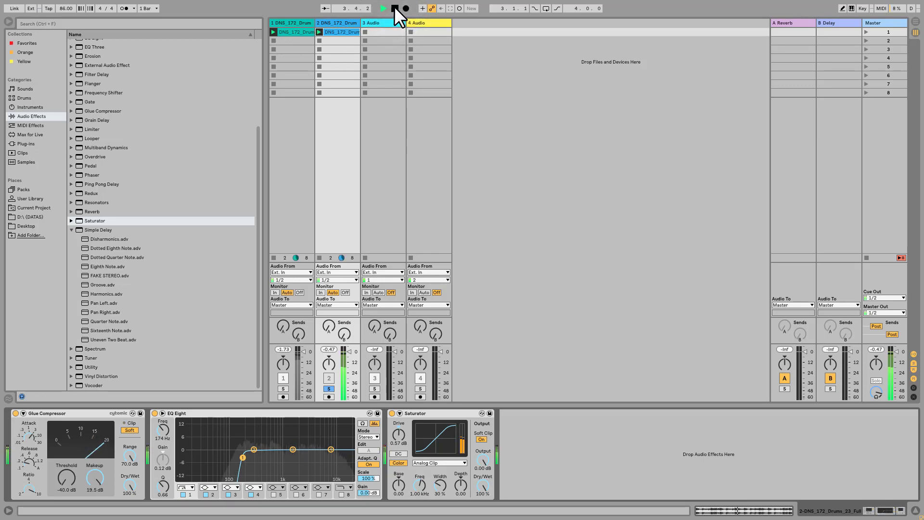
Unsolo track 2 and blend it with the dry loop during playback, bringing its volume to about -3.7 dB.
click(327, 388)
mouse_move(350, 351)
mouse_down()
mouse_move(346, 383)
mouse_move(348, 363)
mouse_up()
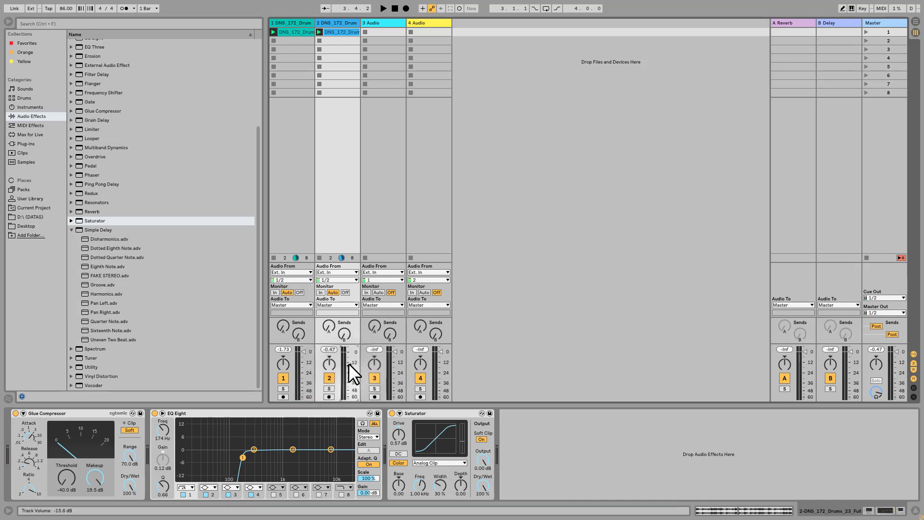
click(385, 10)
drag(350, 365, 349, 356)
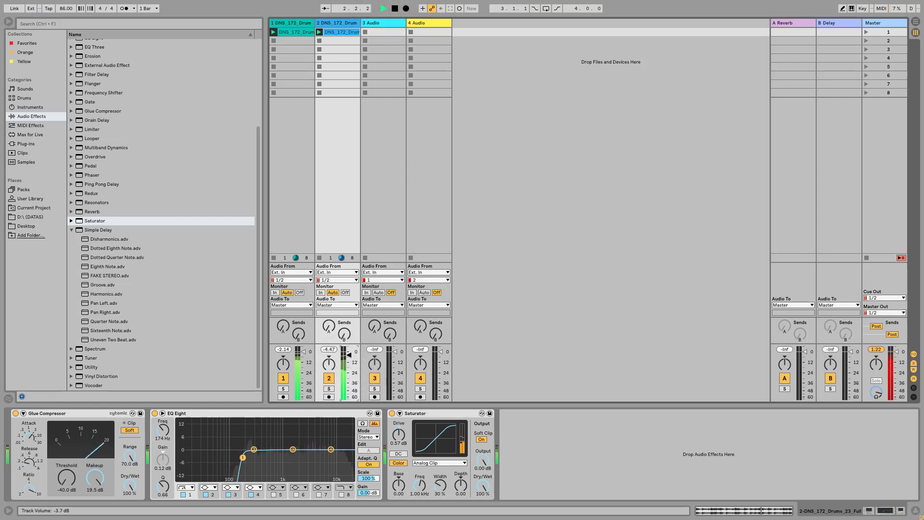
Compare the playing loop with track 2 off and on, raise track 2's volume slightly, and stop playback.
click(330, 378)
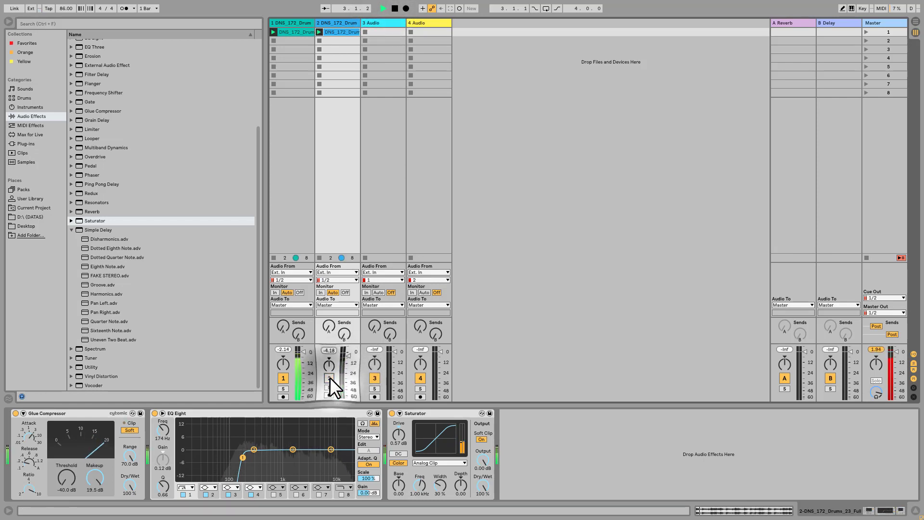
click(330, 377)
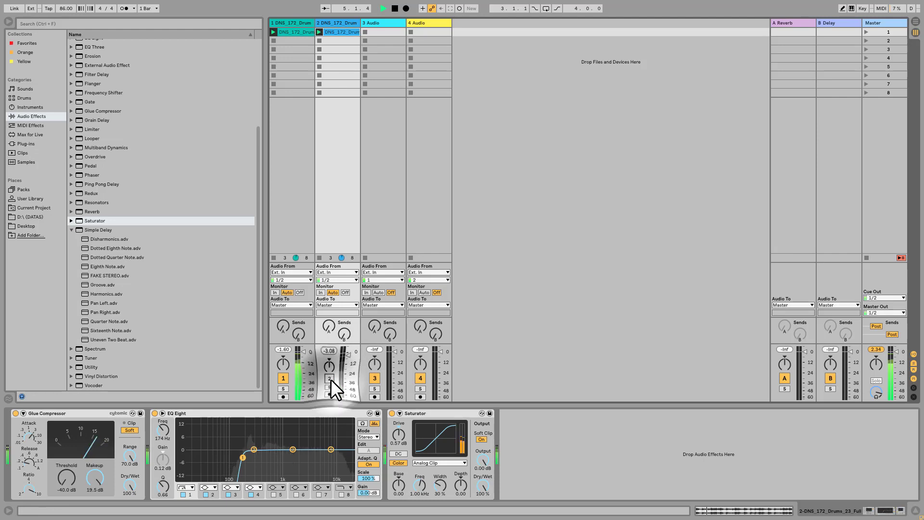
drag(346, 354, 346, 353)
key(space)
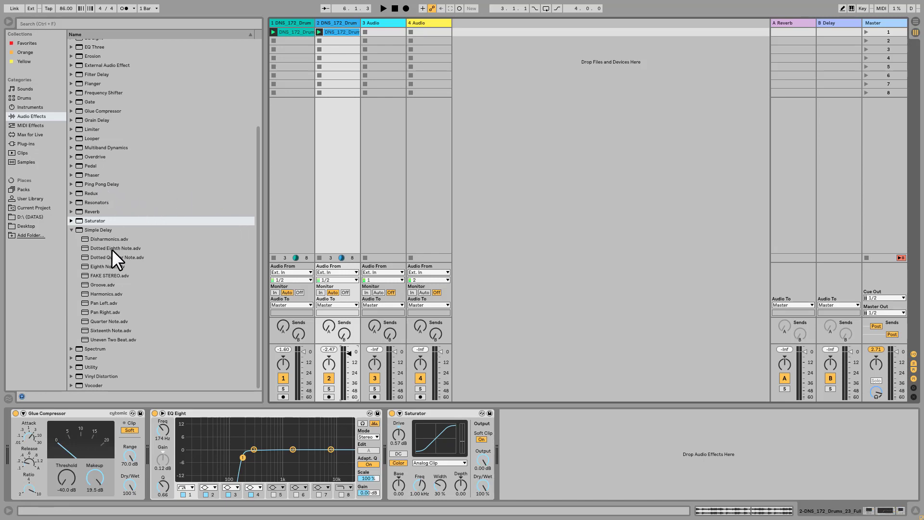
Add a Glue Compressor to track 1 at 45% Dry/Wet, ease track 2's volume down, and compare both tracks' device chains.
scroll(111, 247, up, 5)
drag(103, 212, 290, 33)
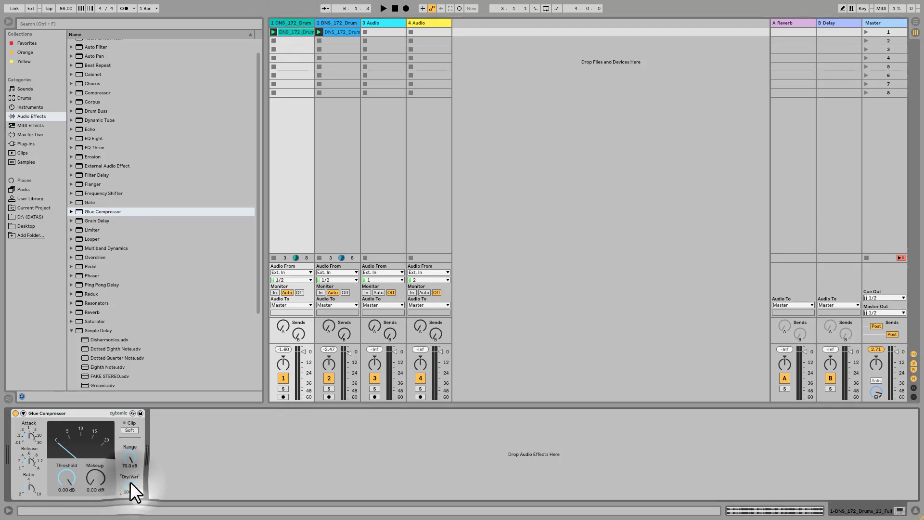
drag(130, 481, 130, 515)
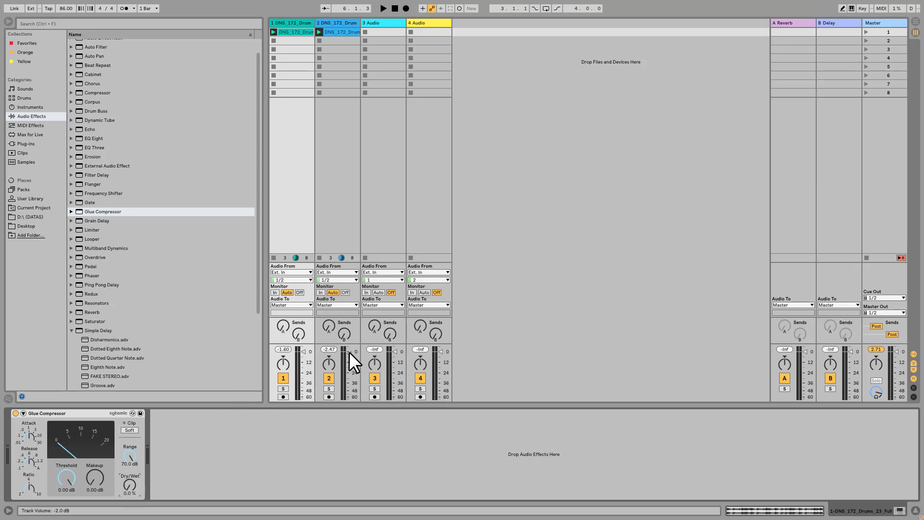
drag(349, 354, 348, 357)
drag(131, 480, 132, 470)
click(339, 21)
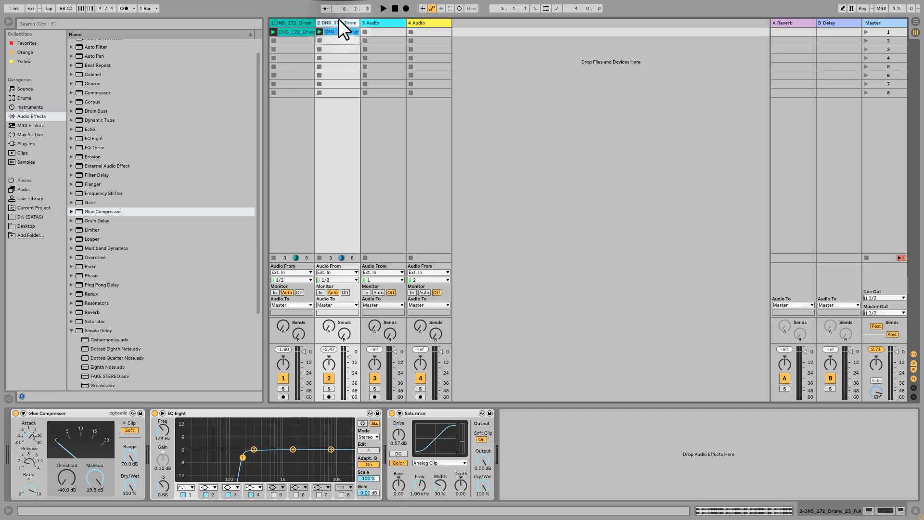
click(294, 22)
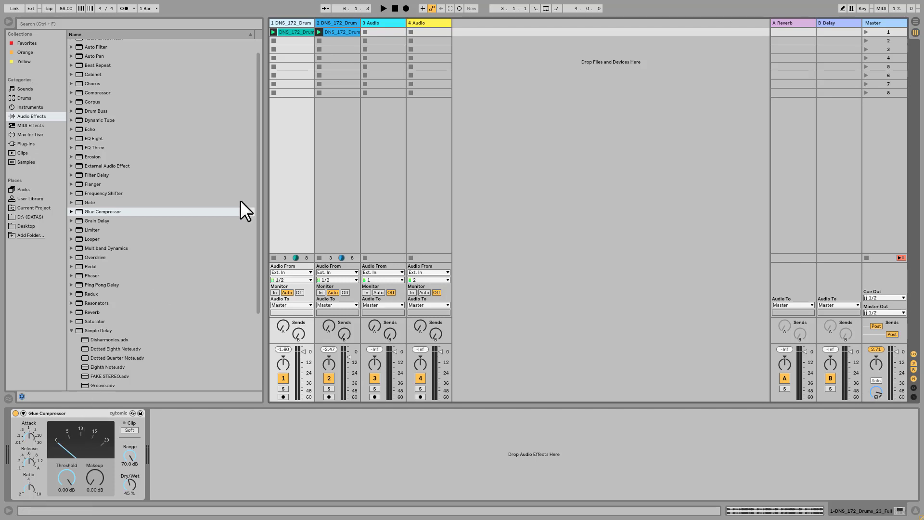
Group the dry and the compressed drum tracks into one group track.
click(337, 24)
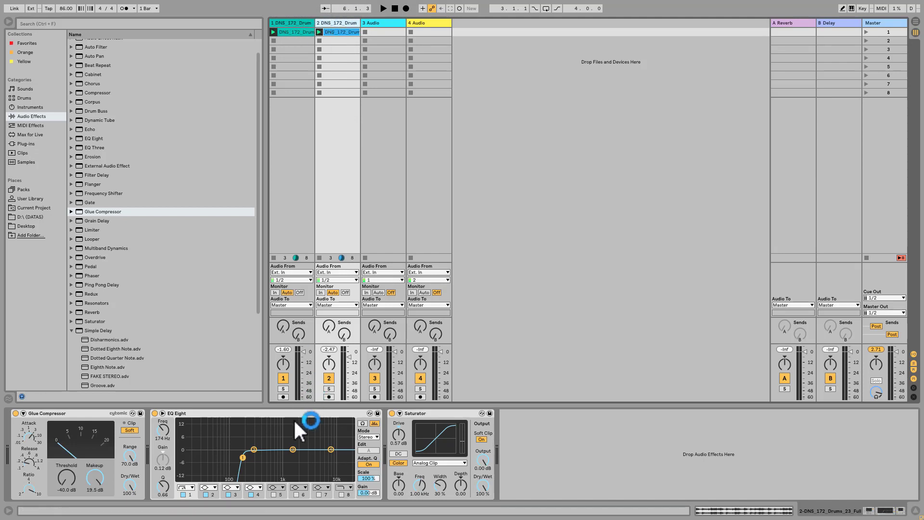
shift+click(301, 22)
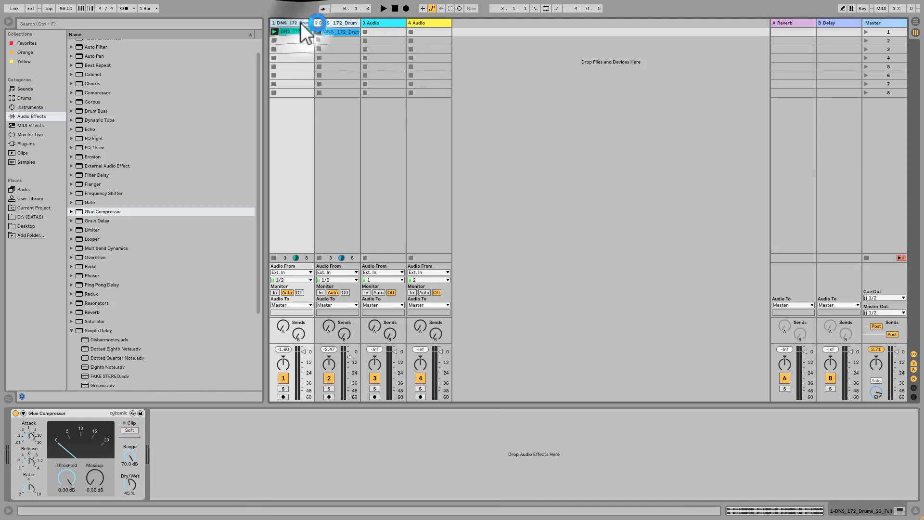
key(ctrl+g)
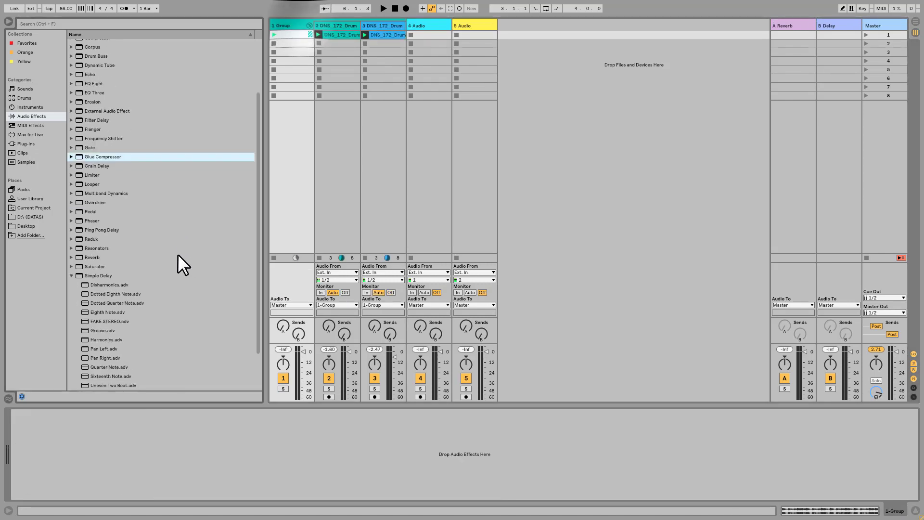
Add a Saturator followed by a Limiter to the drum group, keeping their default settings.
scroll(177, 255, down, 4)
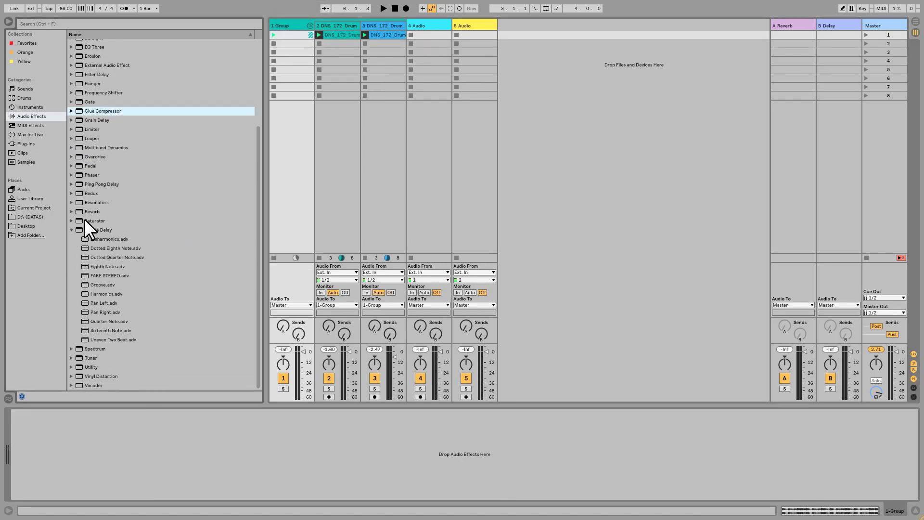
drag(86, 220, 74, 428)
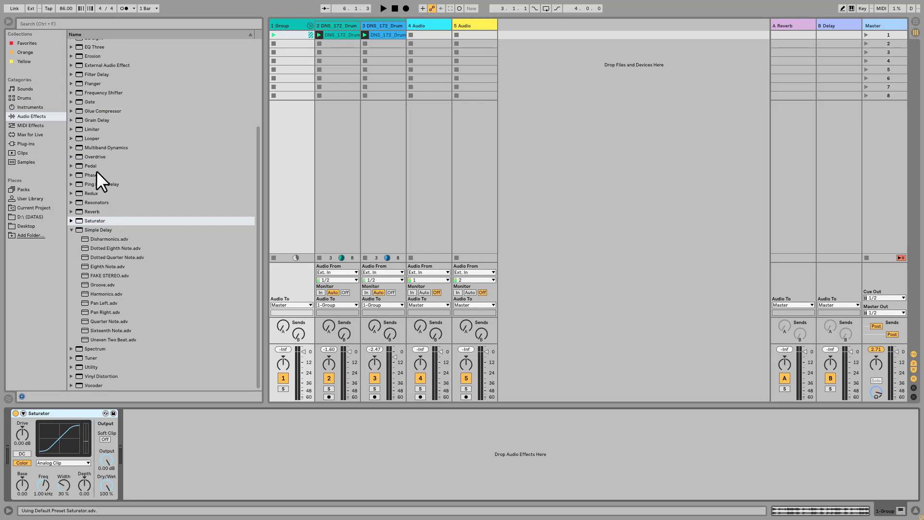
drag(93, 131, 139, 460)
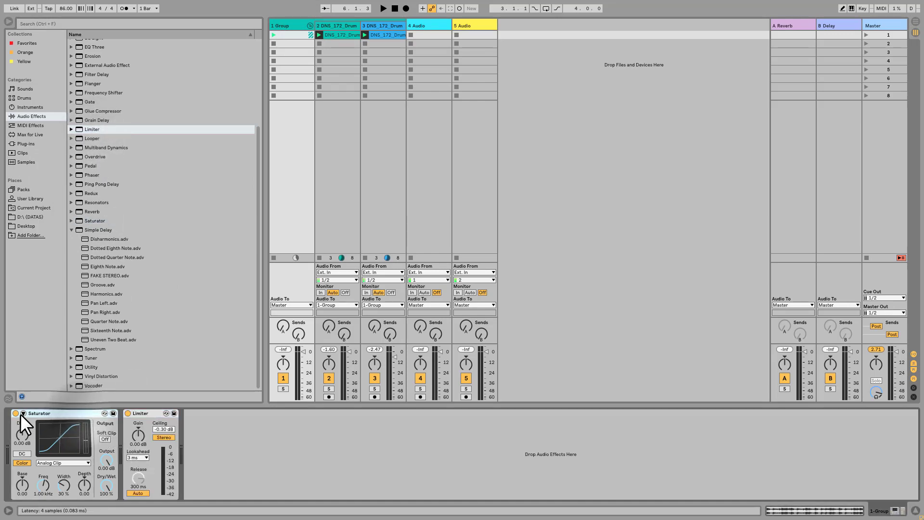
click(149, 411)
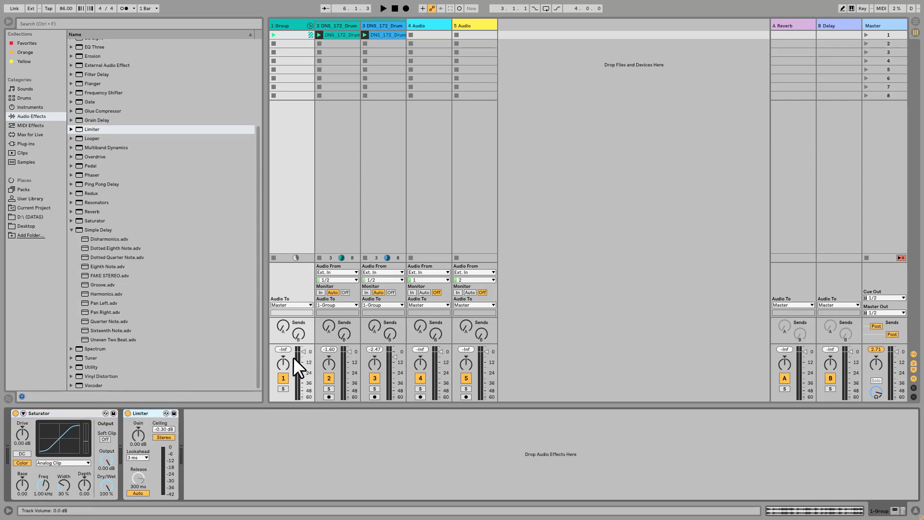
Play the grouped loop, compare it with the compressed track 3 off and on, and stop playback.
click(382, 7)
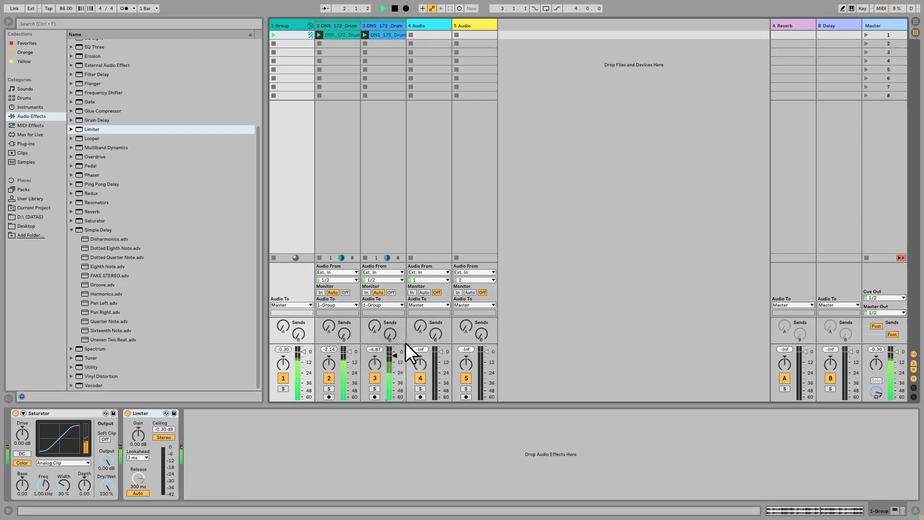
click(375, 378)
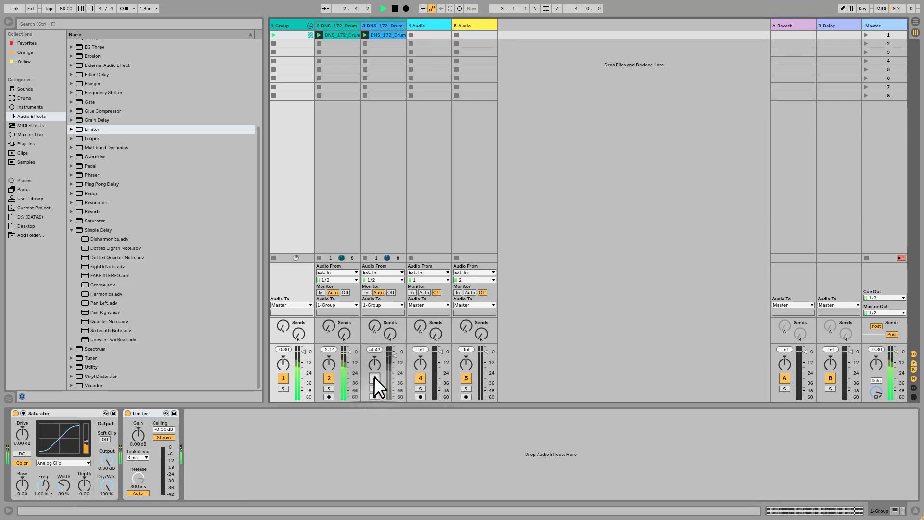
click(374, 379)
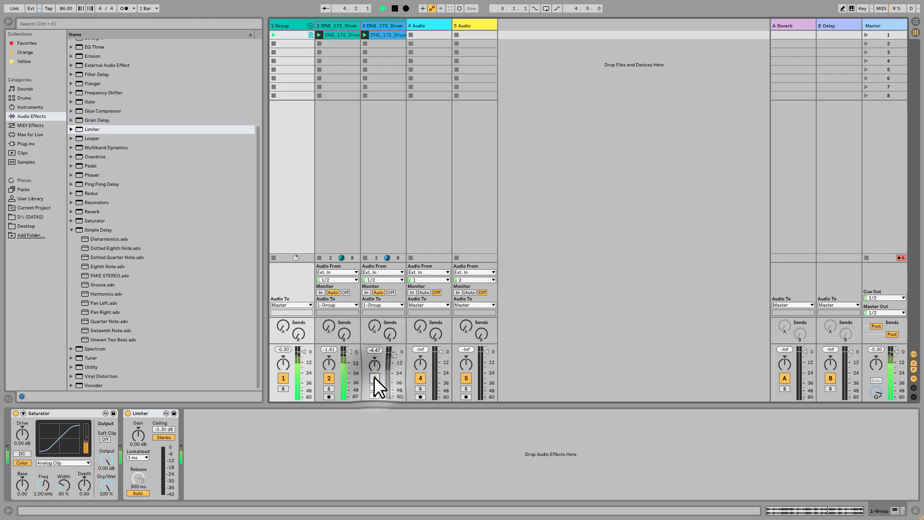
click(395, 9)
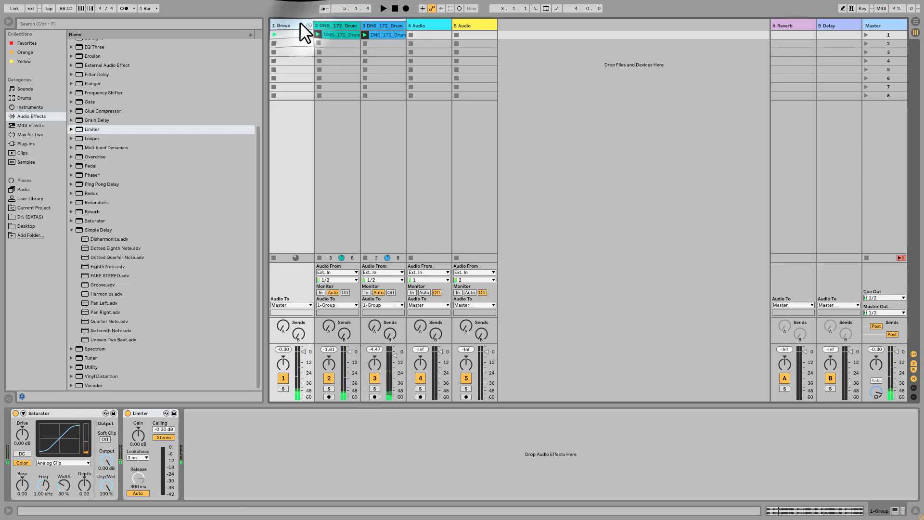
Add an EQ Eight before the group's Saturator and make band 1 a high shelf at about 267 Hz and -4.09 dB.
scroll(121, 138, up, 3)
scroll(116, 139, up, 3)
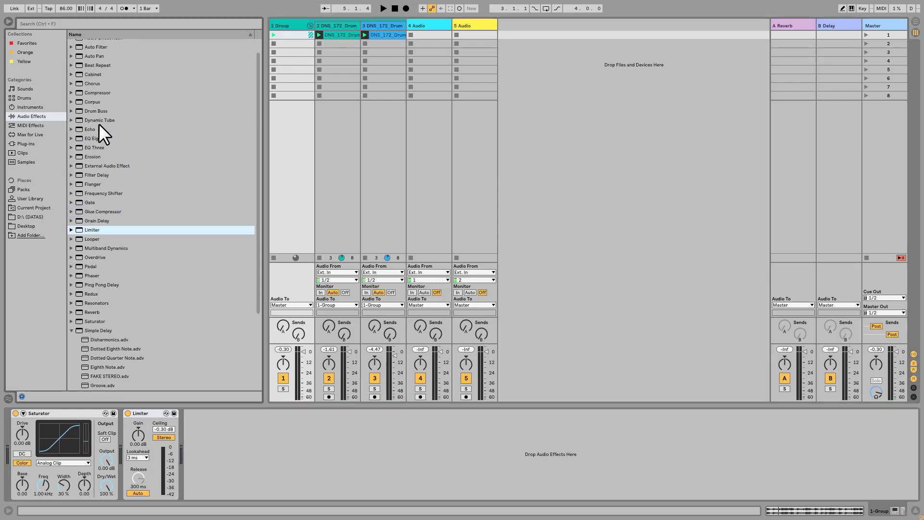
drag(92, 139, 16, 449)
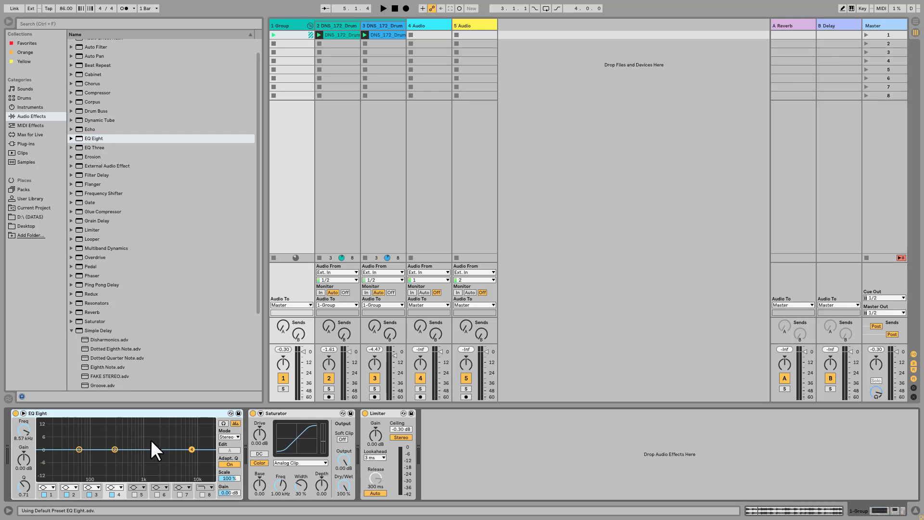
click(79, 449)
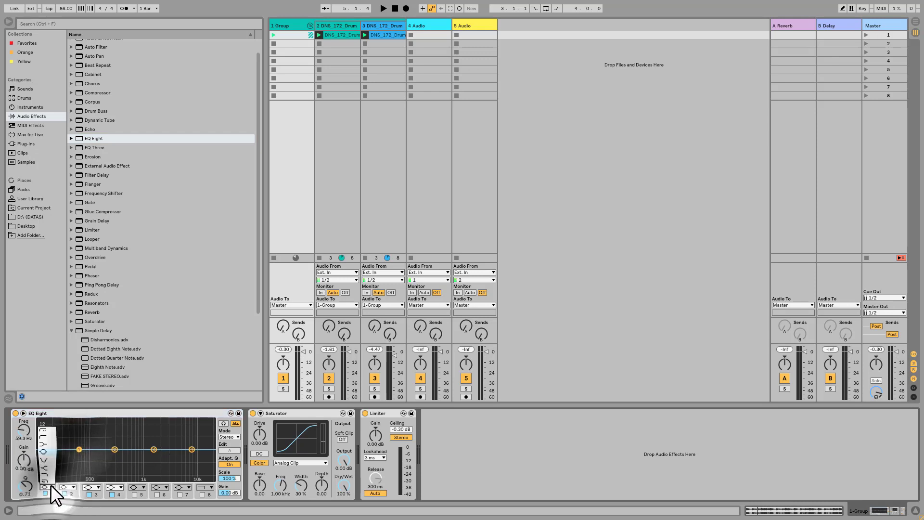
click(50, 484)
click(46, 466)
drag(79, 449, 114, 458)
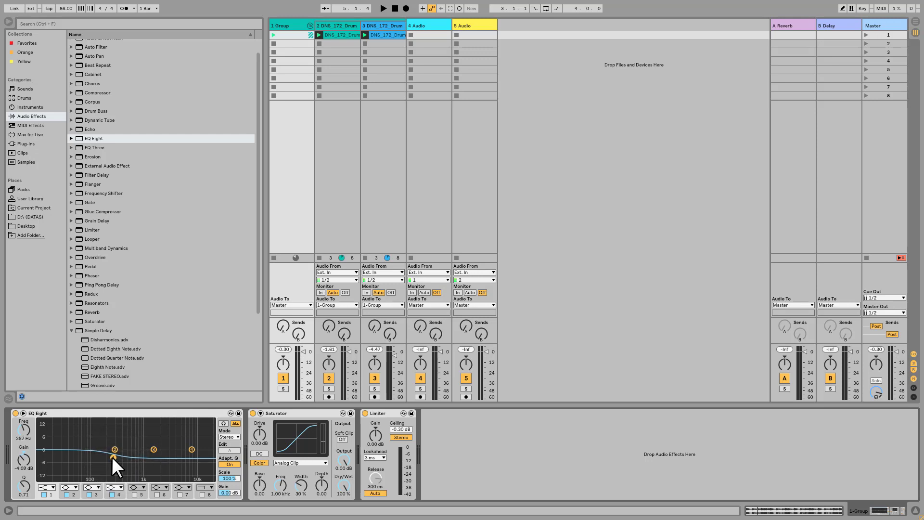